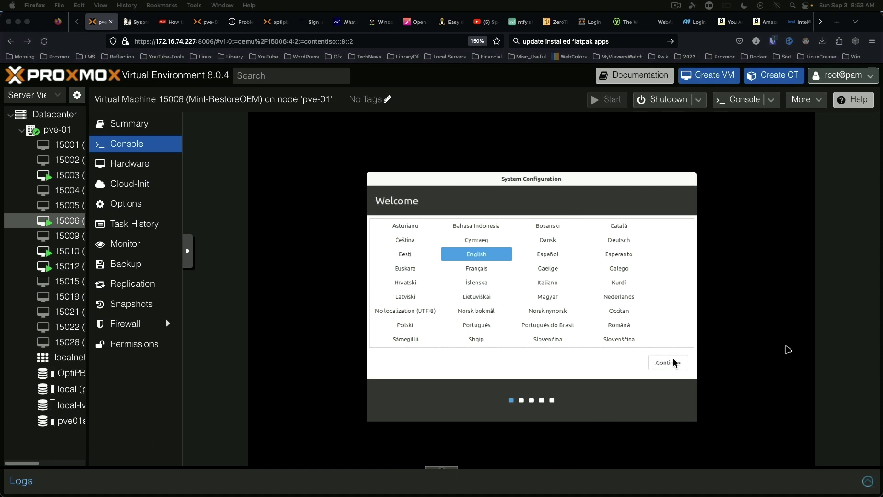
Step: Accept English, the English (US) keyboard and New York, then submit the account details to start installing
left_click(667, 366)
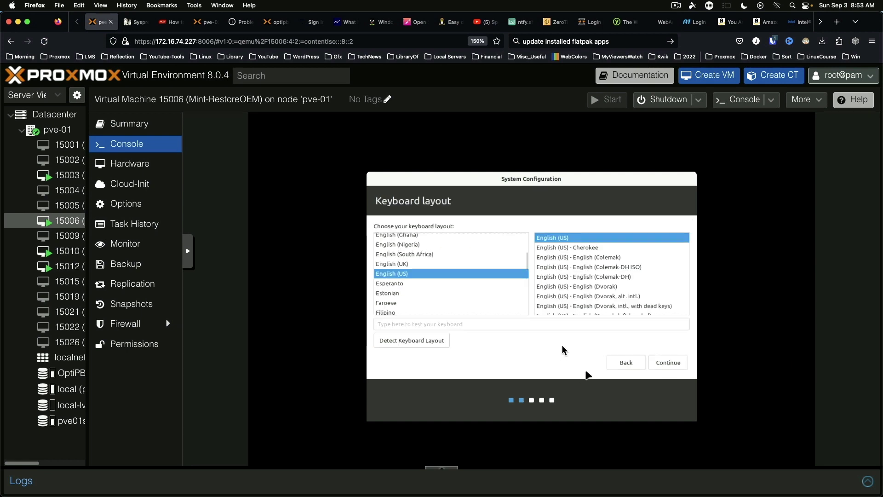
left_click(673, 366)
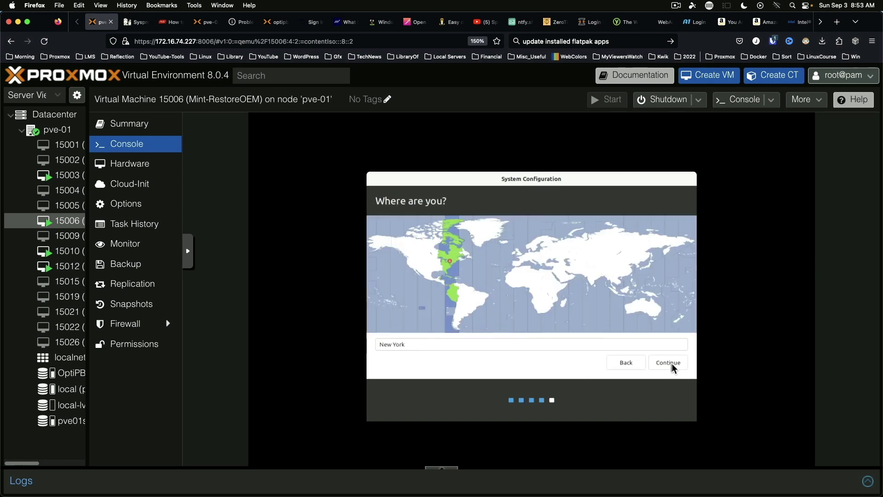
left_click(672, 366)
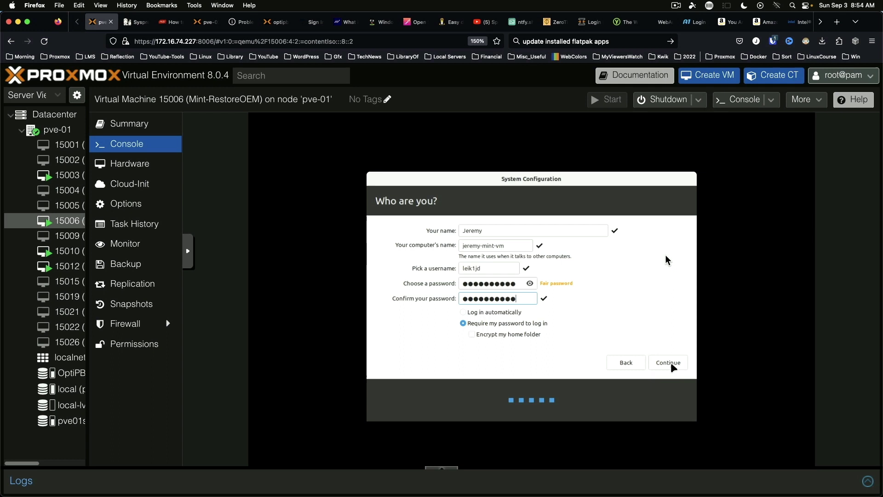
left_click(676, 366)
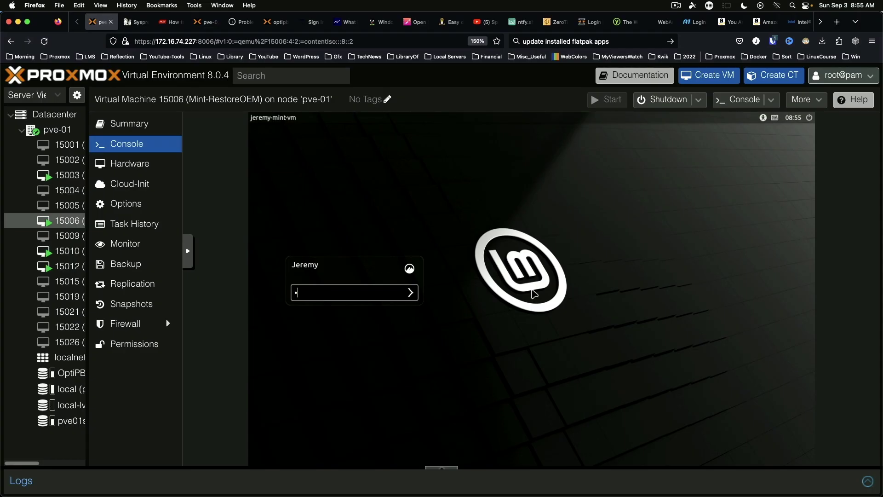
Step: Log in, dismiss the network notification, and stop Welcome from showing at startup
key("Return")
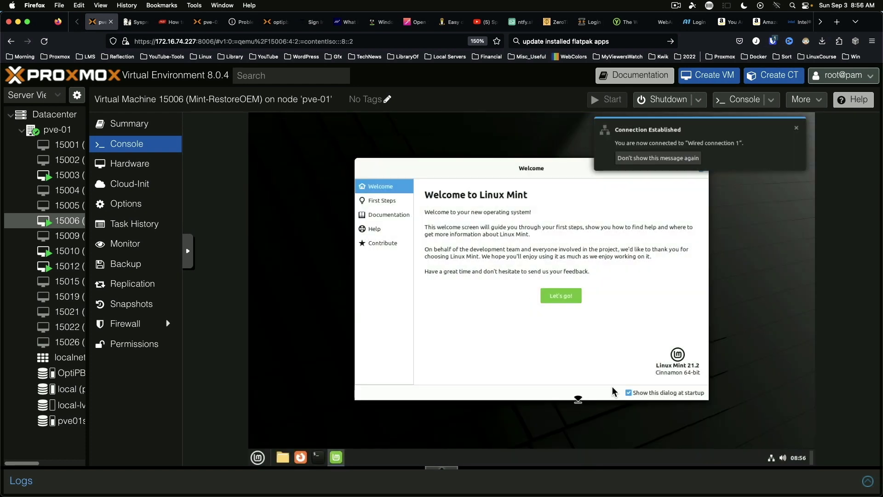
left_click(797, 132)
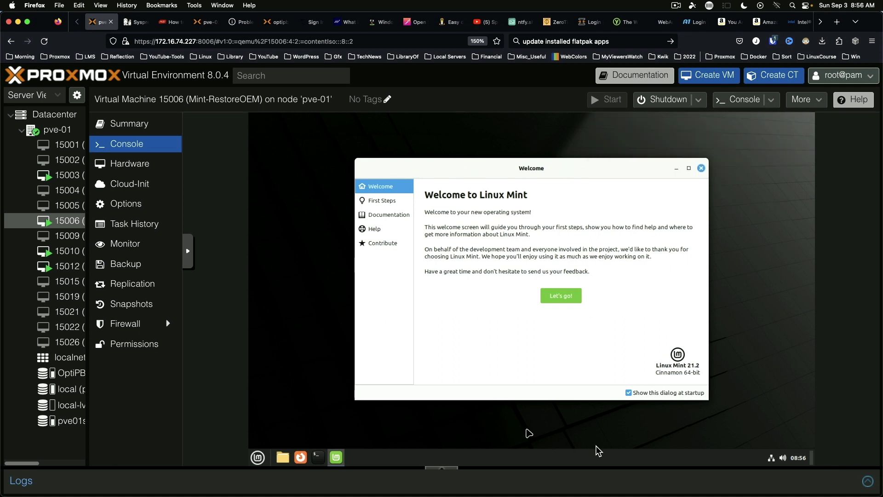
left_click(629, 392)
Step: Browse the First Steps, Documentation, Help and Contribute pages, then close the Welcome screen
left_click(366, 203)
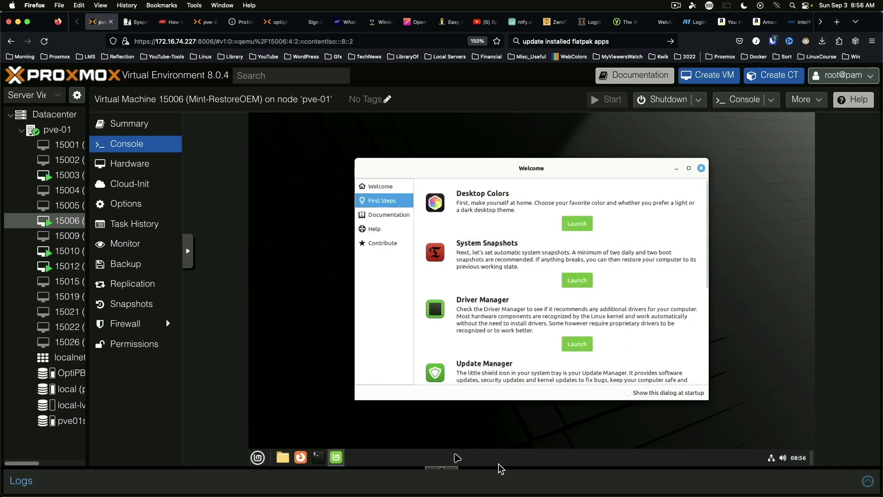
scroll(472, 324, "down", 1)
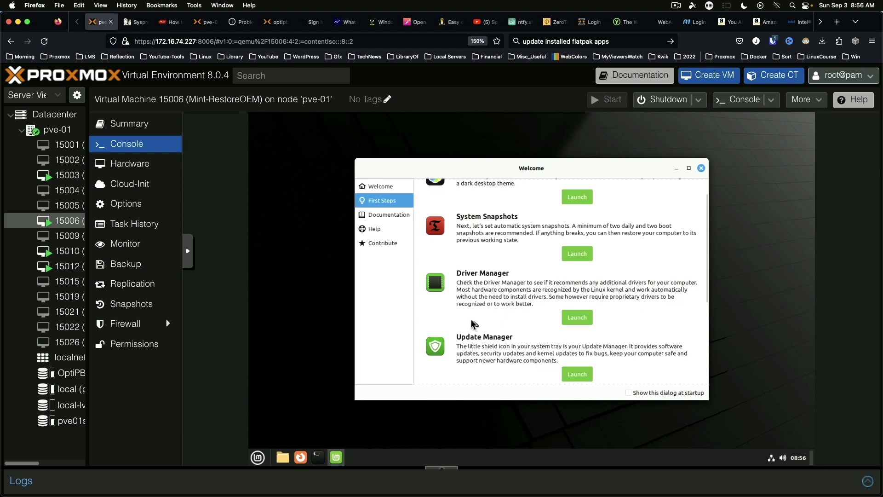
left_click(368, 216)
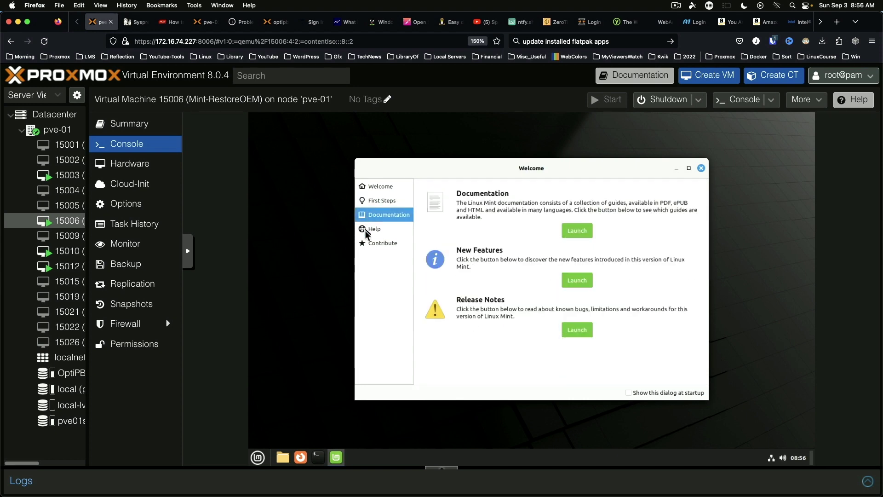
left_click(367, 232)
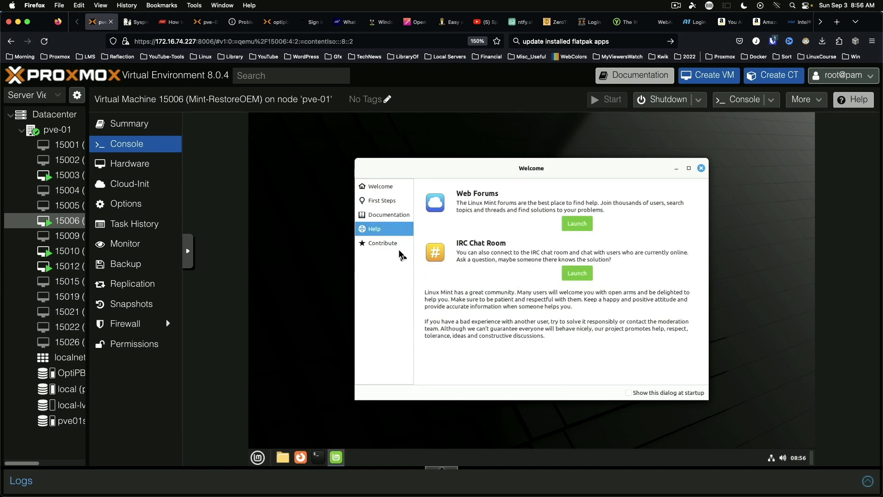
left_click(395, 246)
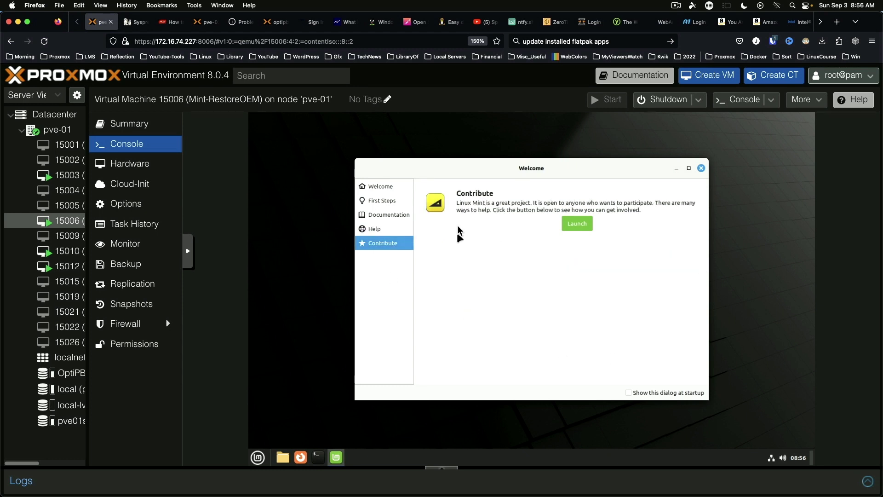
left_click(702, 168)
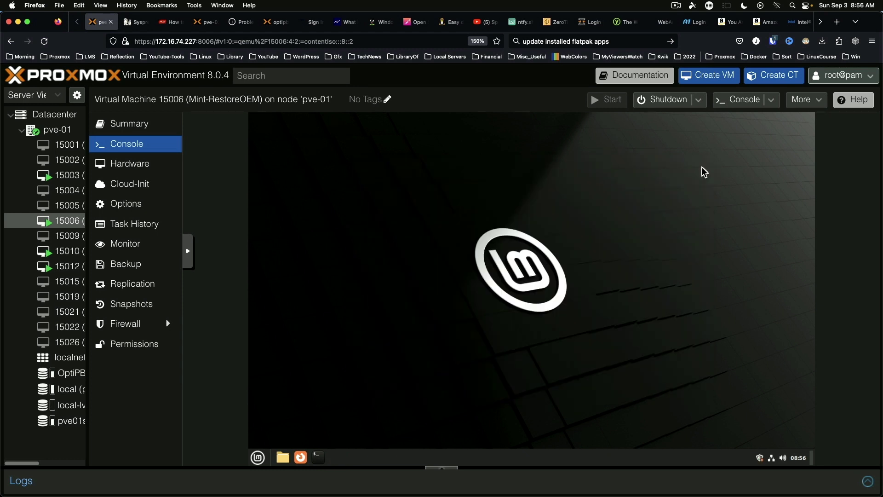
Step: Try Mint menu searches for chrome, gimp and other apps, then close the menu without launching anything
left_click(258, 458)
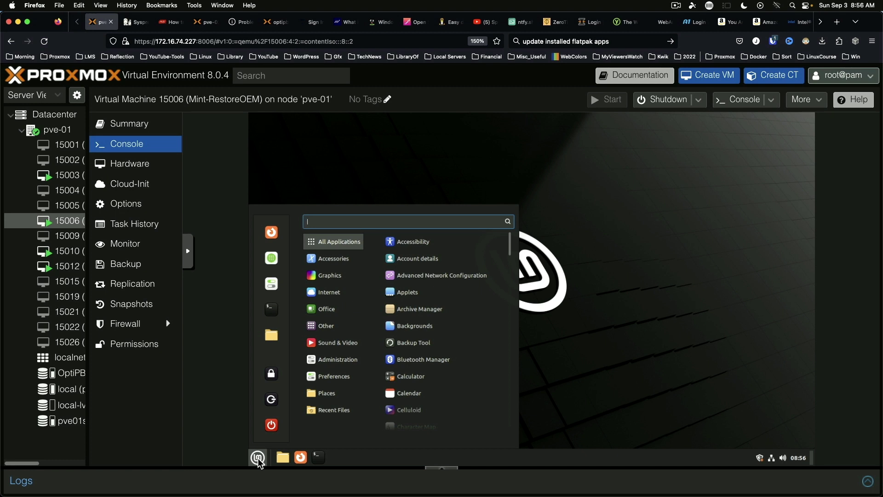
type("chrome")
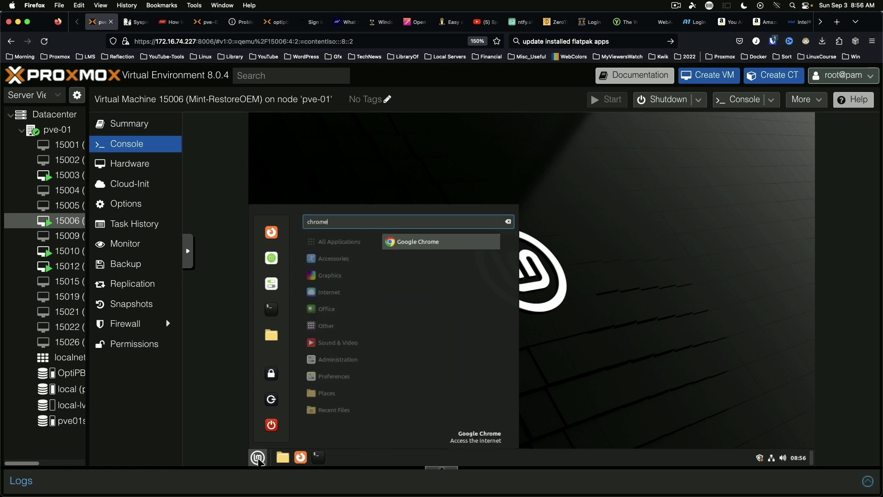
key("BackSpace")
key("BackSpace")
key("BackSpace")
key("BackSpace")
key("BackSpace")
key("BackSpace")
type("gimpl")
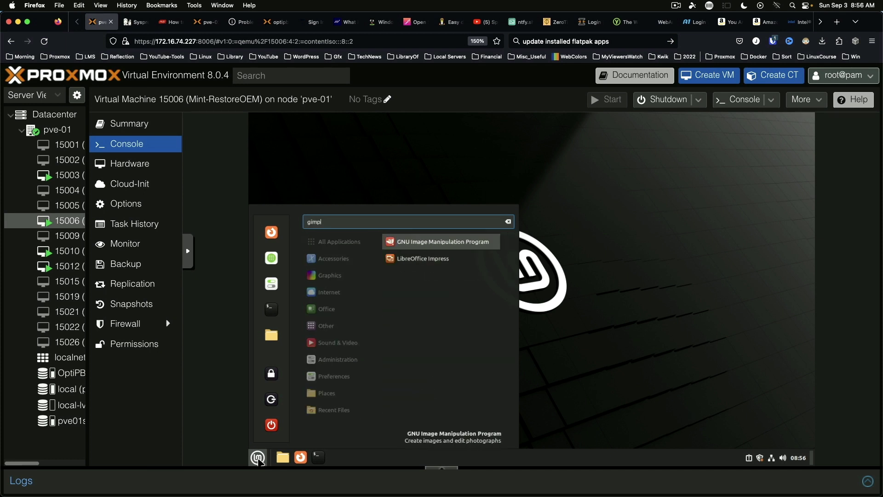
key("BackSpace")
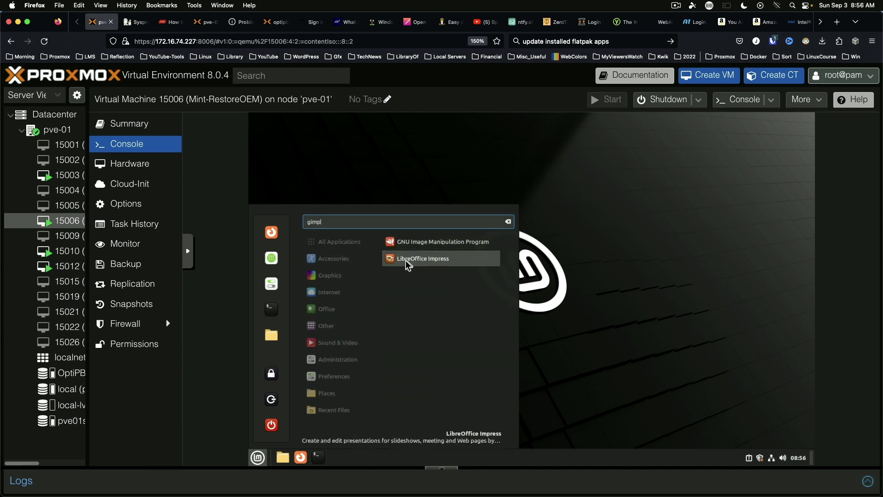
key("BackSpace")
key("BackSpace")
key("BackSpace")
key("BackSpace")
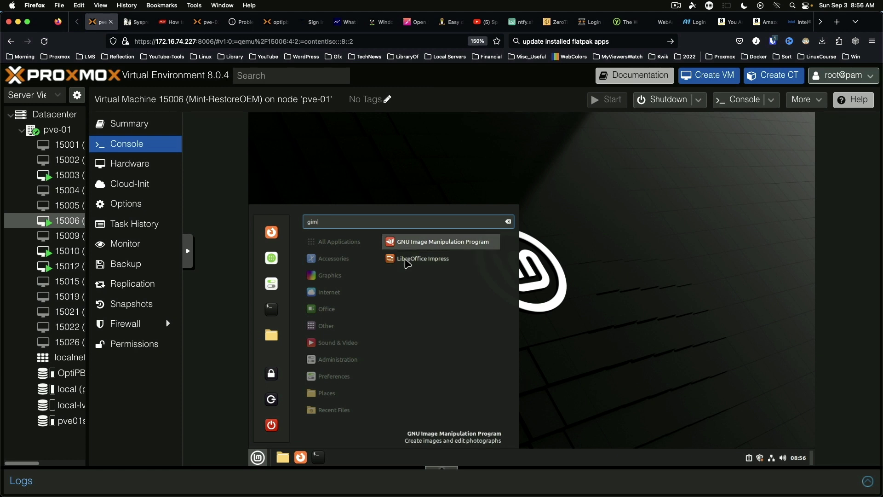
type("mina")
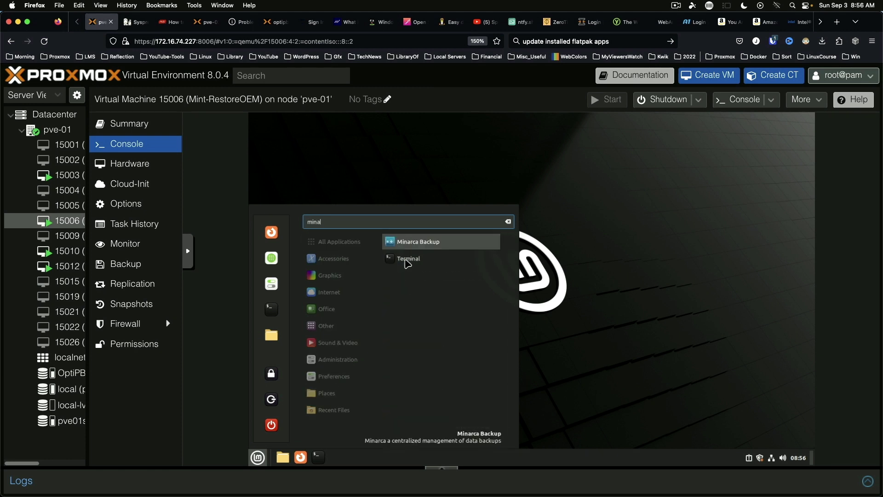
type("rd")
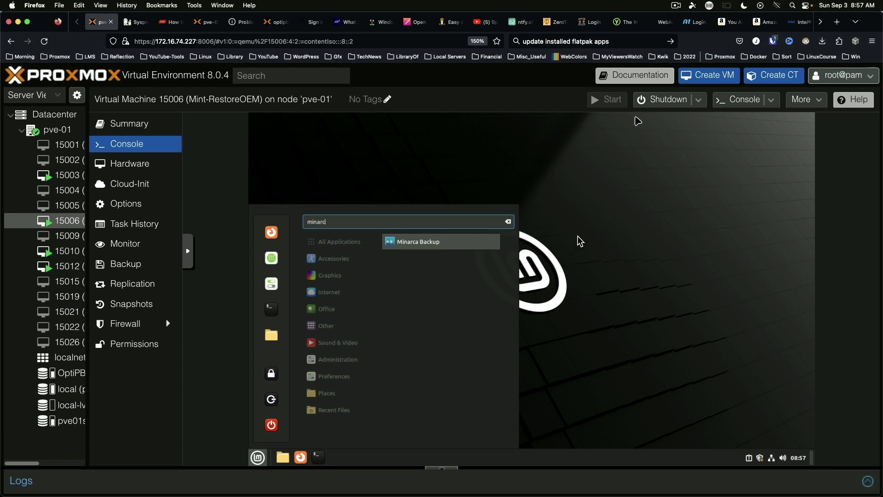
left_click(567, 242)
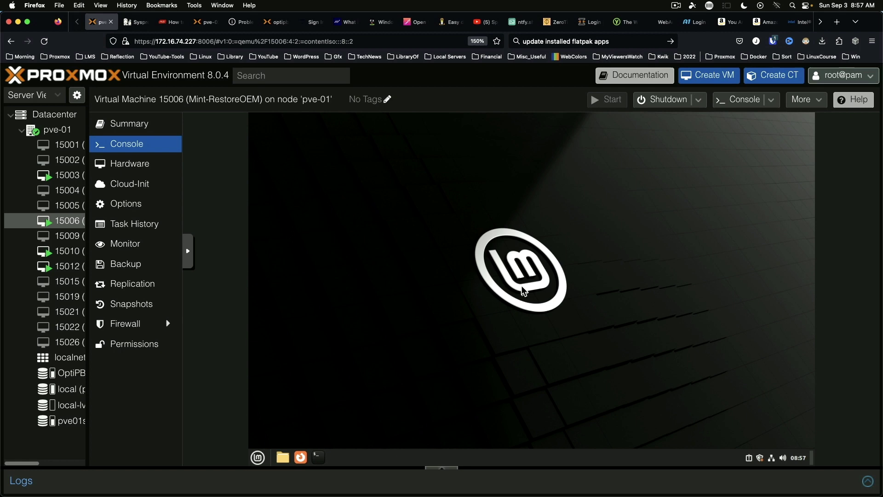
Step: Open a terminal with enlarged text, switch to root via sudo su -, then exit and clear the screen
key("ctrl+alt+t")
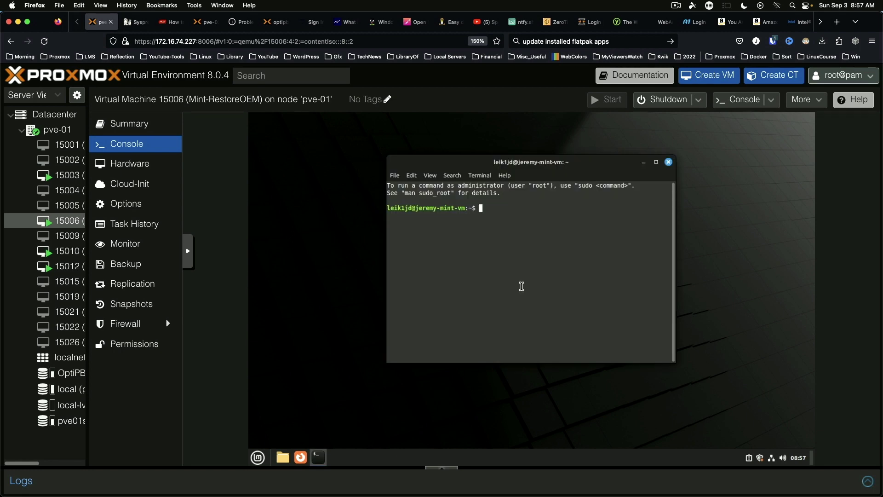
key("ctrl+plus")
key("ctrl+plus")
key("ctrl+plus")
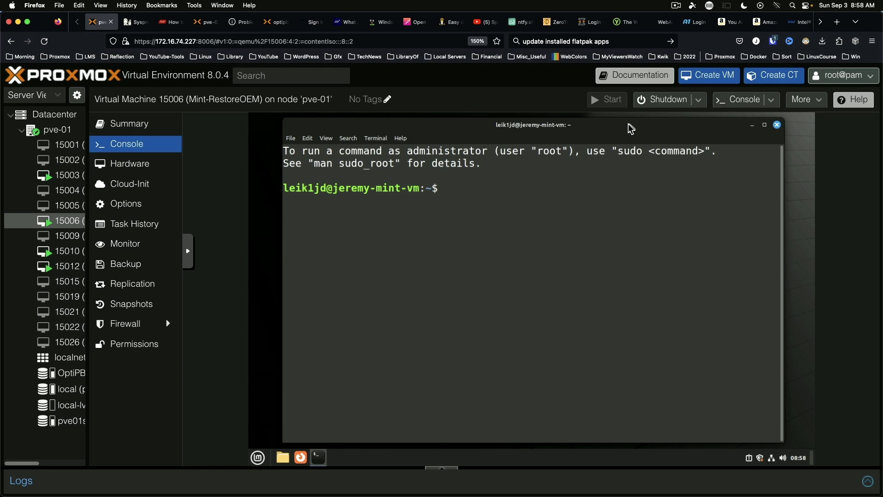
type("sudo su -")
key("Return")
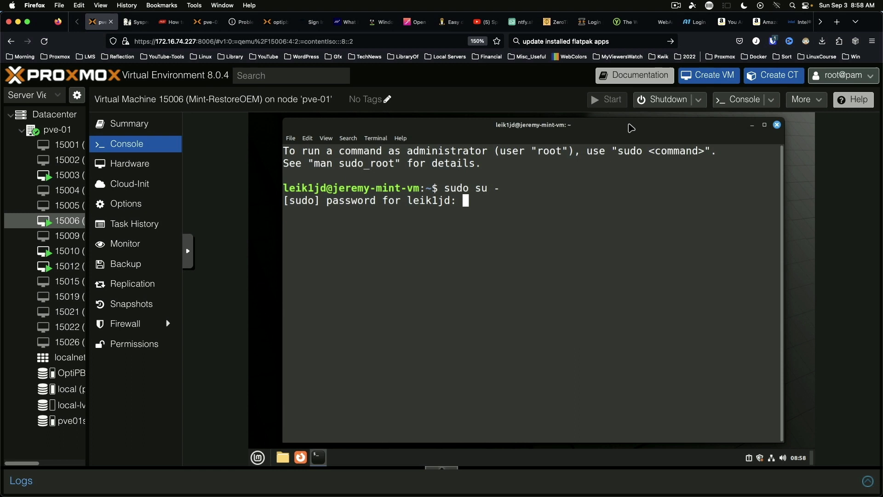
key("Return")
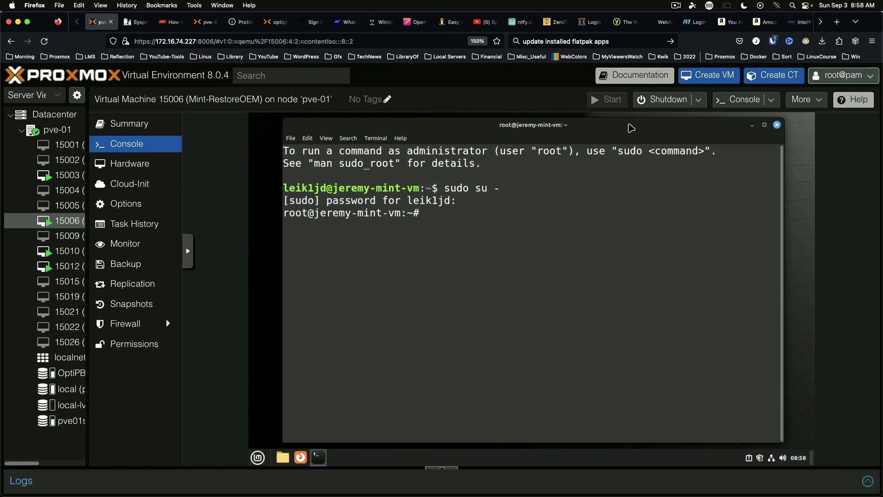
key("ctrl+d")
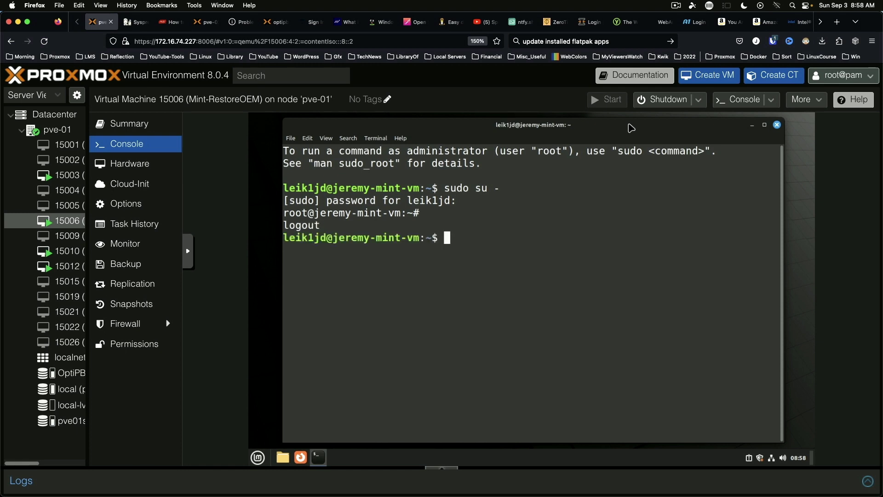
key("ctrl+l")
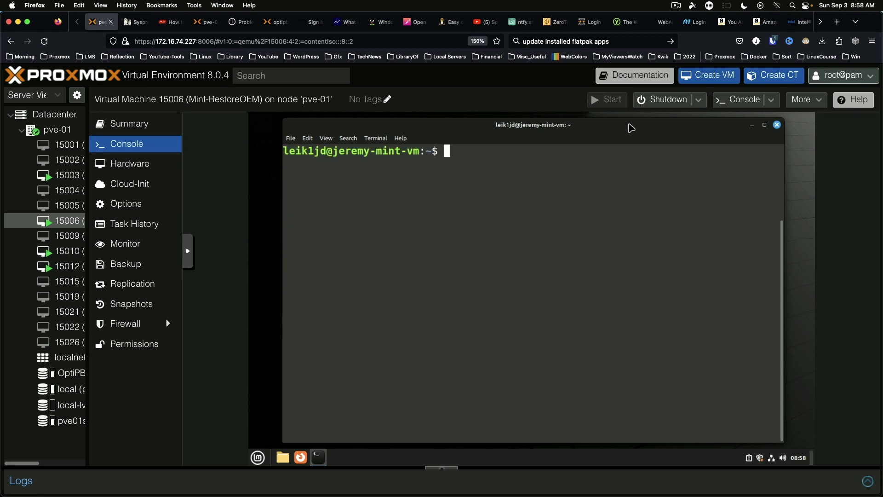
Step: Run 'sudo apt update && sudo apt upgrade -y && sudo autoremove -y' to update the system
type("sudo apt up")
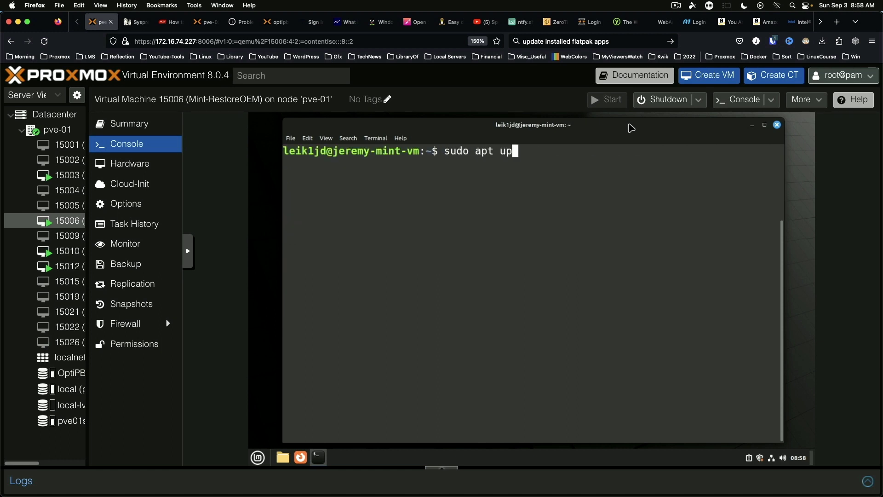
type("date && sudo apt upgrade -y && sudo autoremove -y && ")
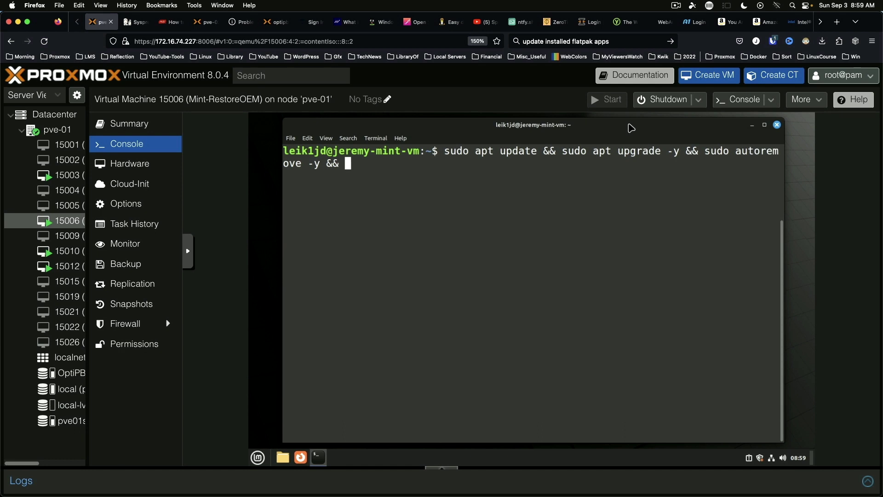
type("sudo flat")
key("BackSpace")
key("BackSpace")
key("BackSpace")
key("BackSpace")
key("BackSpace")
key("BackSpace")
key("BackSpace")
key("BackSpace")
key("BackSpace")
key("BackSpace")
key("BackSpace")
key("BackSpace")
key("BackSpace")
key("BackSpace")
key("BackSpace")
key("BackSpace")
type("-y")
key("Return")
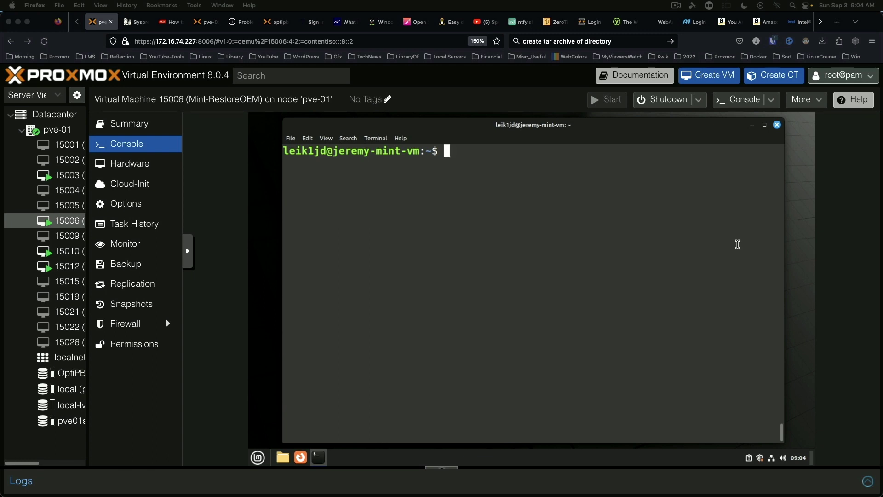
Step: Close the terminal, launch Google Chrome from the menu search, and skip its welcome and sign-in prompts
left_click(778, 125)
left_click(259, 458)
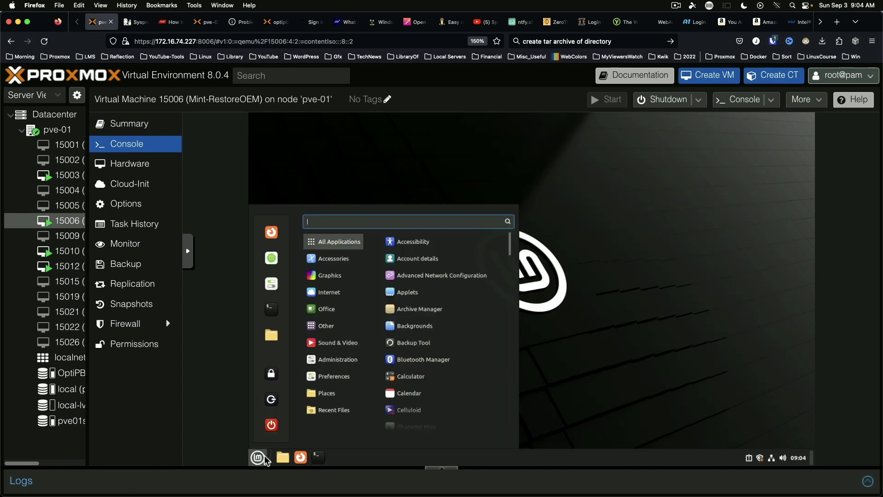
mouse_move(319, 357)
type("d")
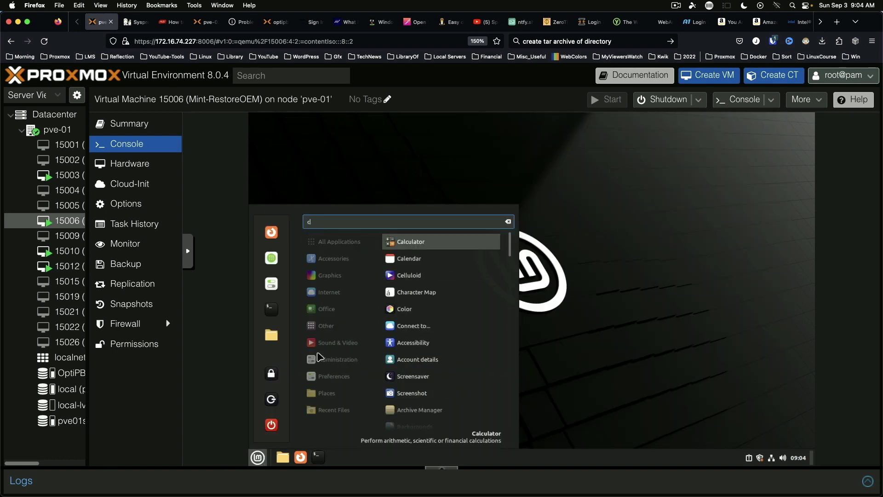
key("BackSpace")
type("chrome")
key("Return")
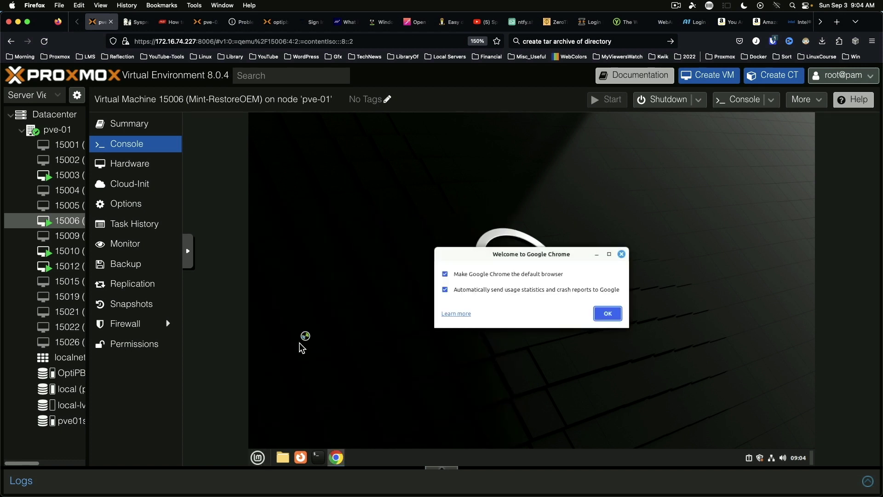
left_click(608, 315)
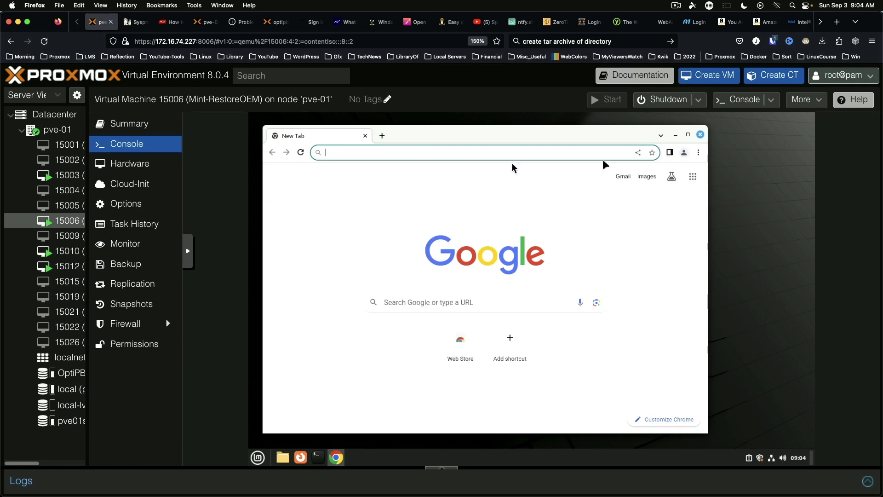
key("Escape")
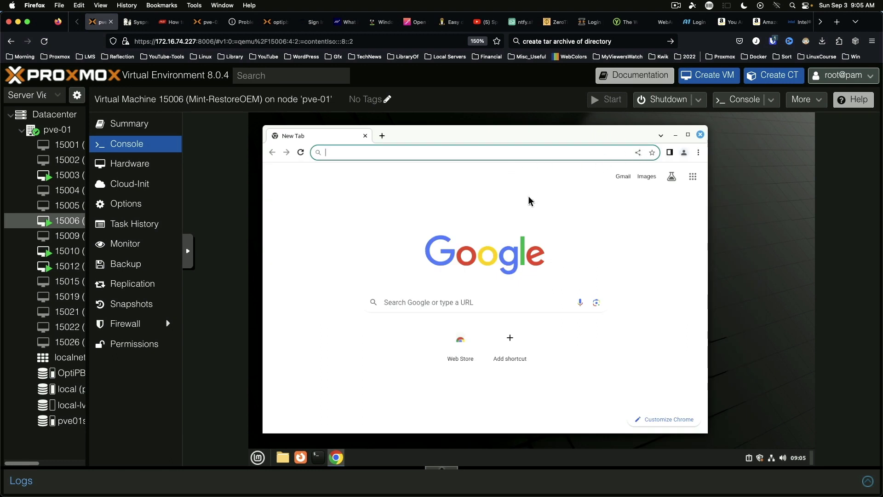